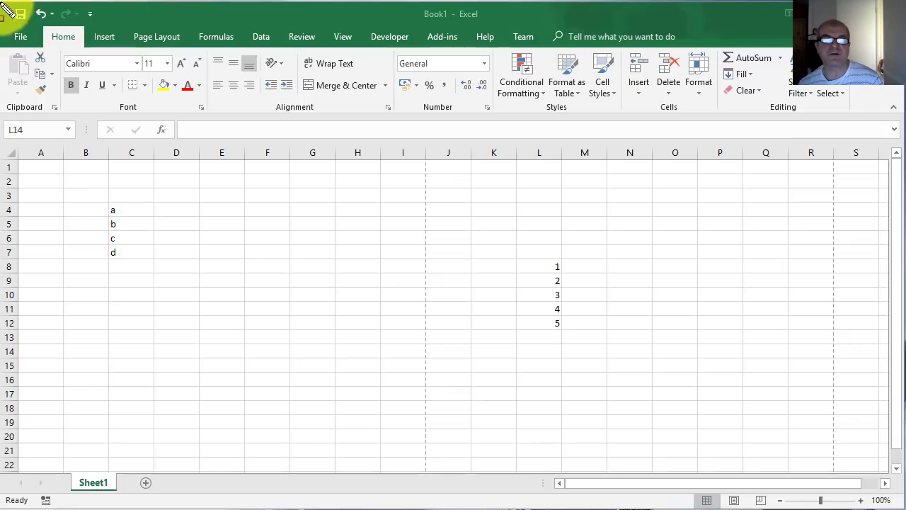
drag(2, 4, 115, 25)
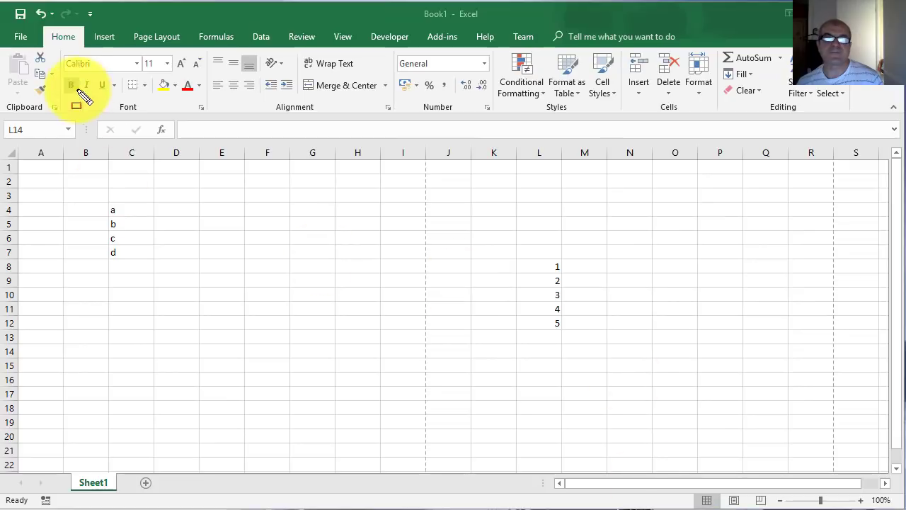
drag(75, 15, 100, 23)
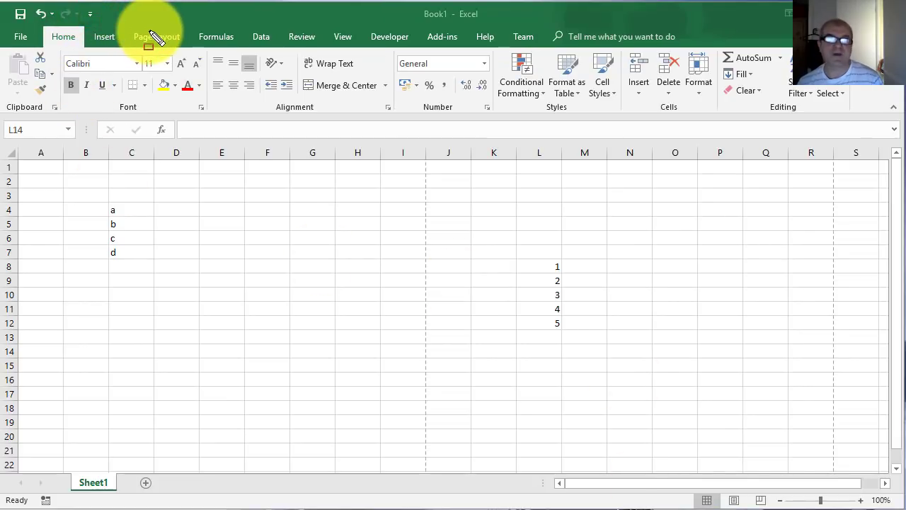
Add the Print Preview and Print command to the Quick Access Toolbar and try it by viewing the sheet's print preview
click(89, 14)
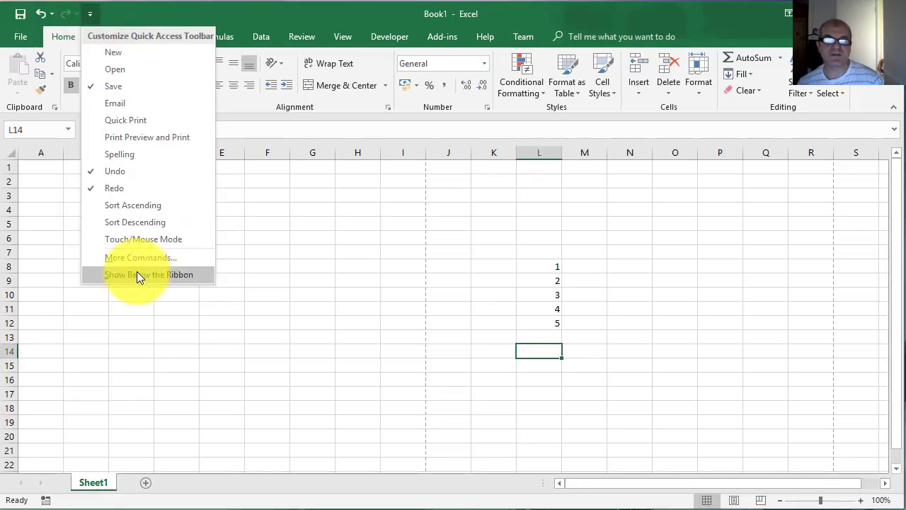
click(119, 136)
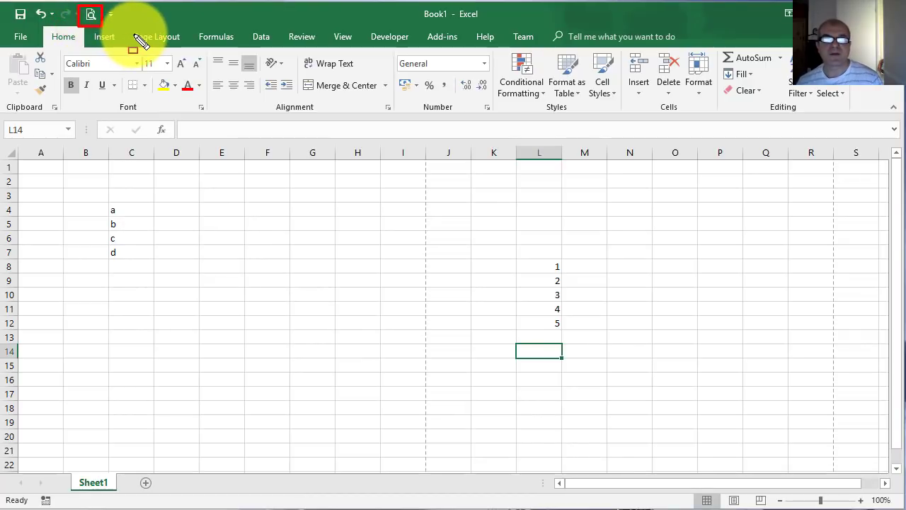
click(91, 15)
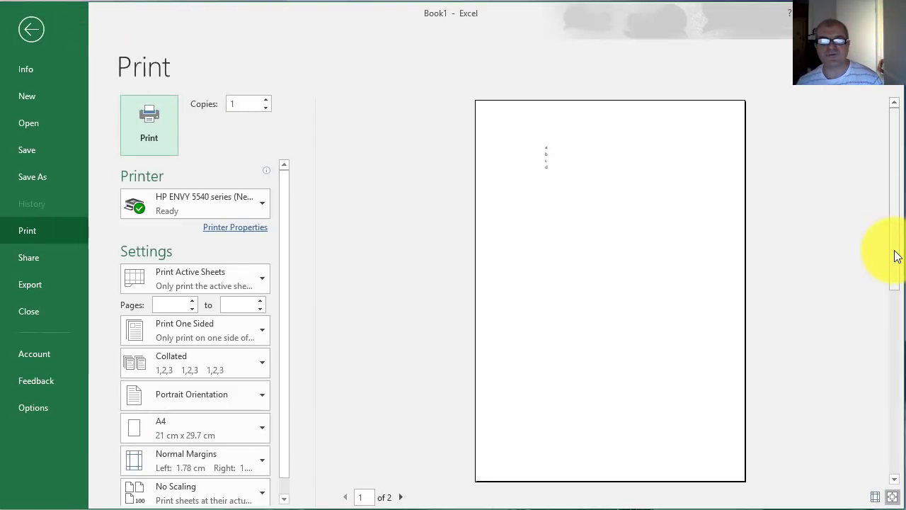
click(31, 29)
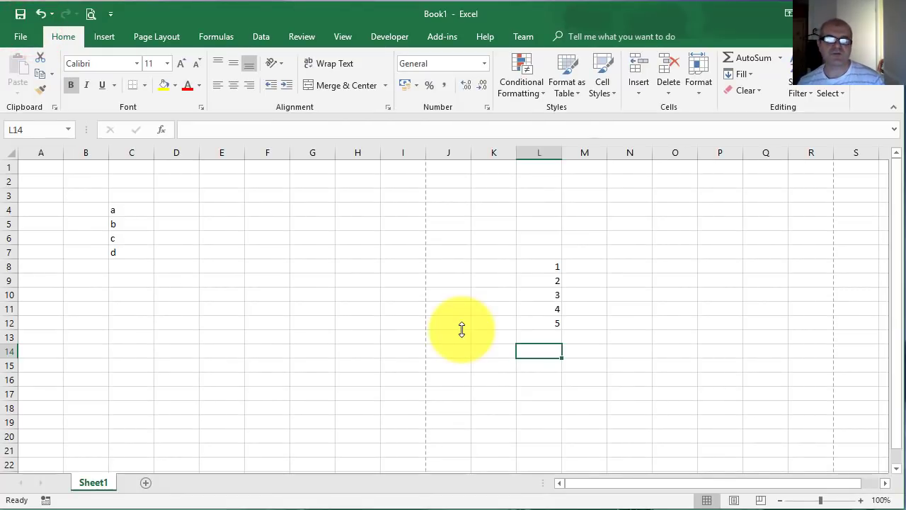
Open the full command list for customizing the Quick Access Toolbar
click(113, 14)
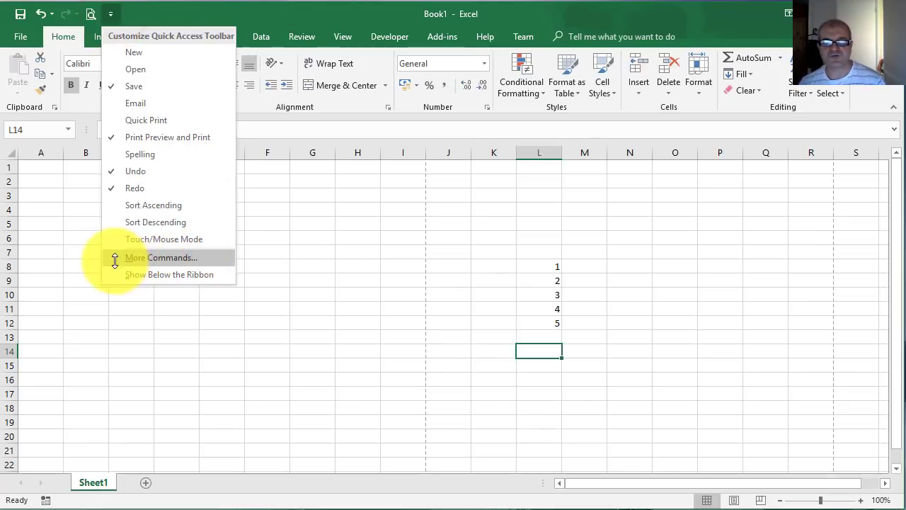
click(172, 257)
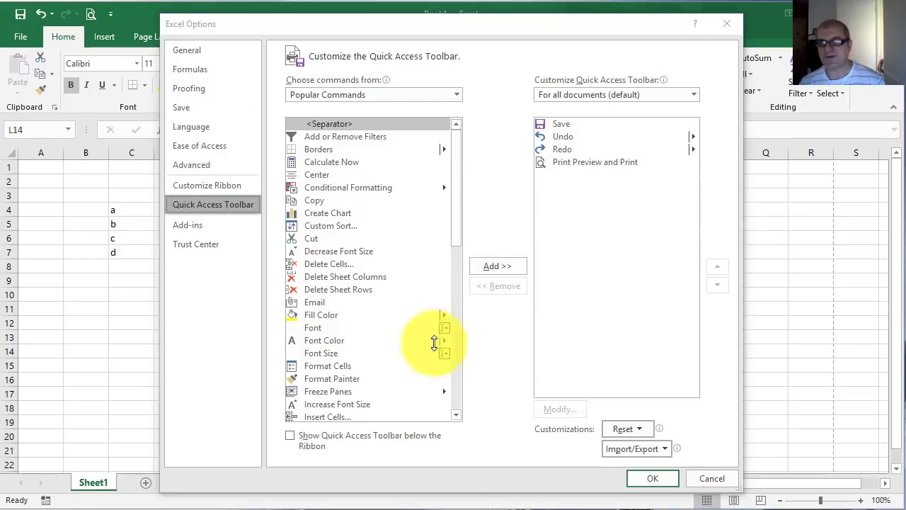
mouse_move(276, 118)
mouse_down()
mouse_move(273, 192)
mouse_move(323, 465)
mouse_move(472, 431)
mouse_up()
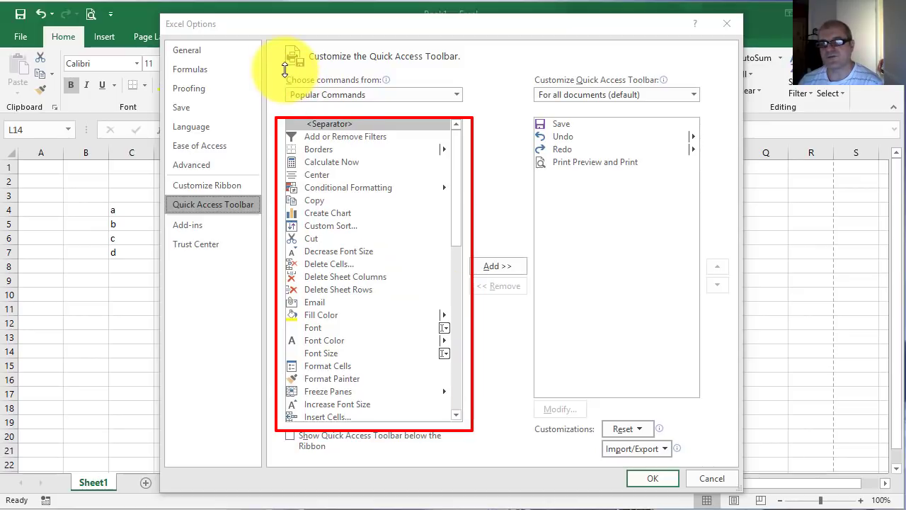
drag(282, 74, 398, 87)
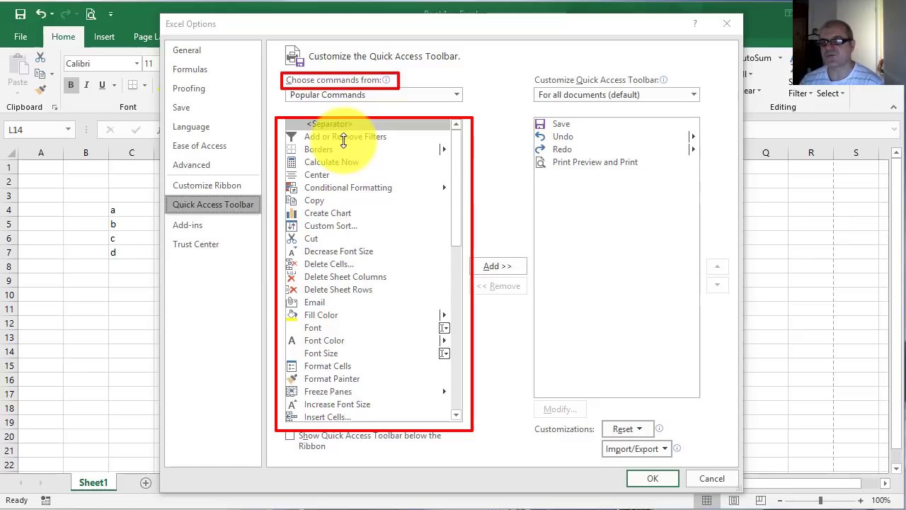
click(530, 65)
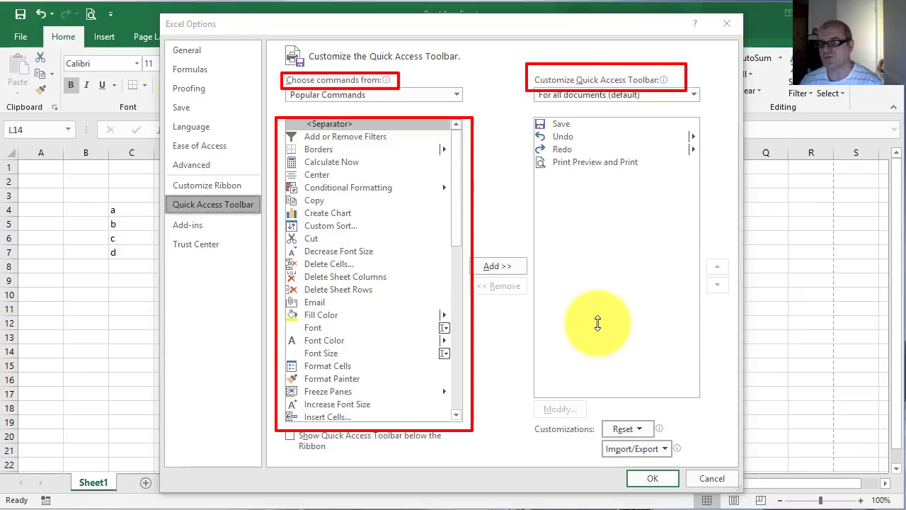
drag(525, 112, 569, 290)
mouse_move(570, 345)
mouse_down()
mouse_move(678, 410)
mouse_move(713, 402)
mouse_up()
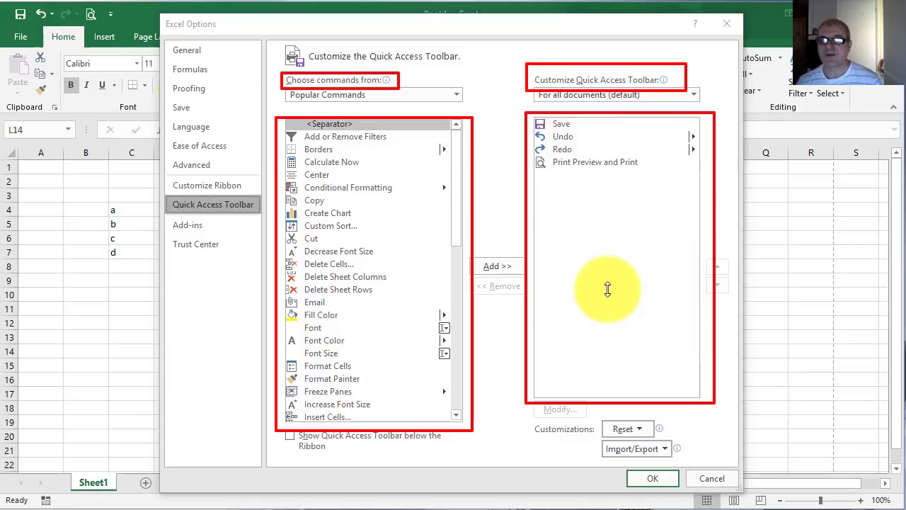
key(Escape)
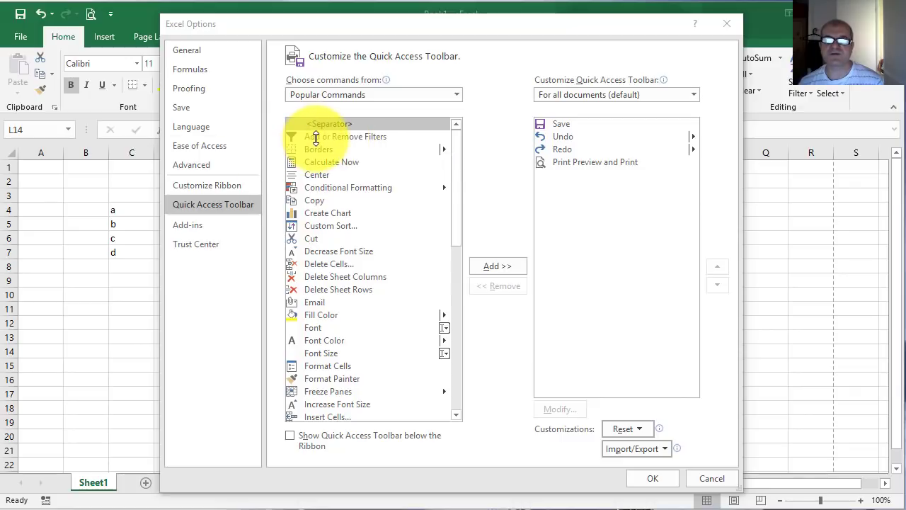
Add the Add or Remove Filters and Fill Color commands from Popular Commands to the Quick Access Toolbar
click(315, 137)
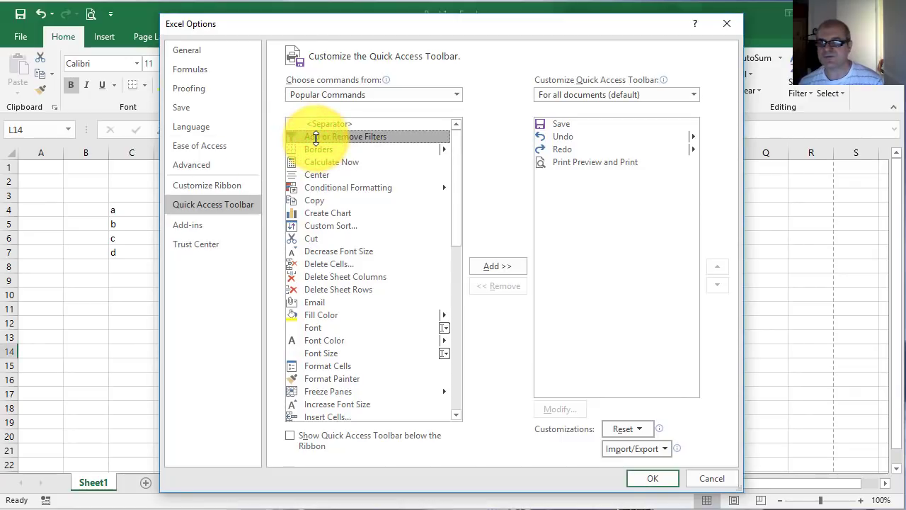
click(504, 265)
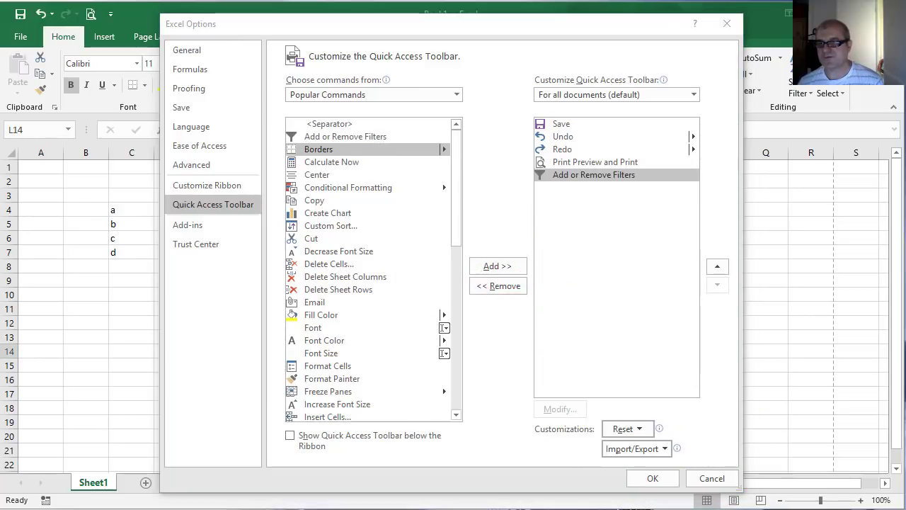
mouse_move(534, 163)
mouse_down()
mouse_move(638, 188)
mouse_move(706, 189)
mouse_up()
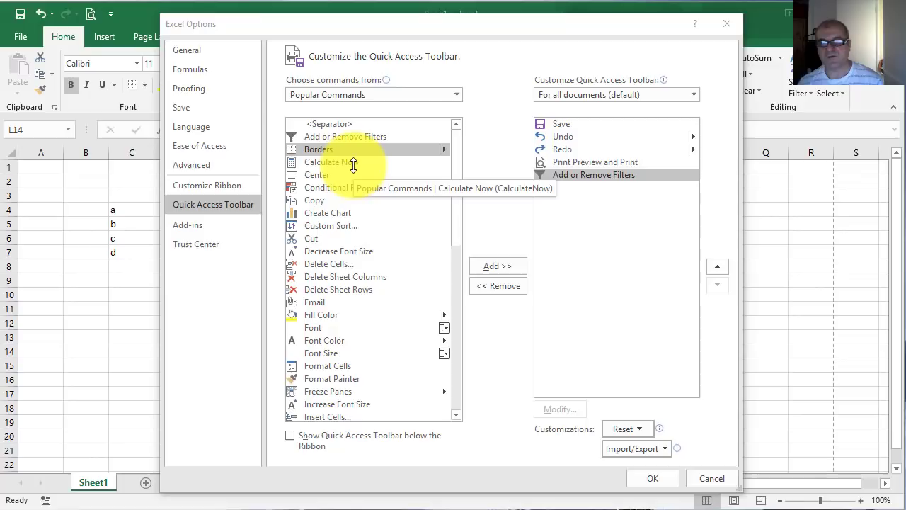
click(310, 314)
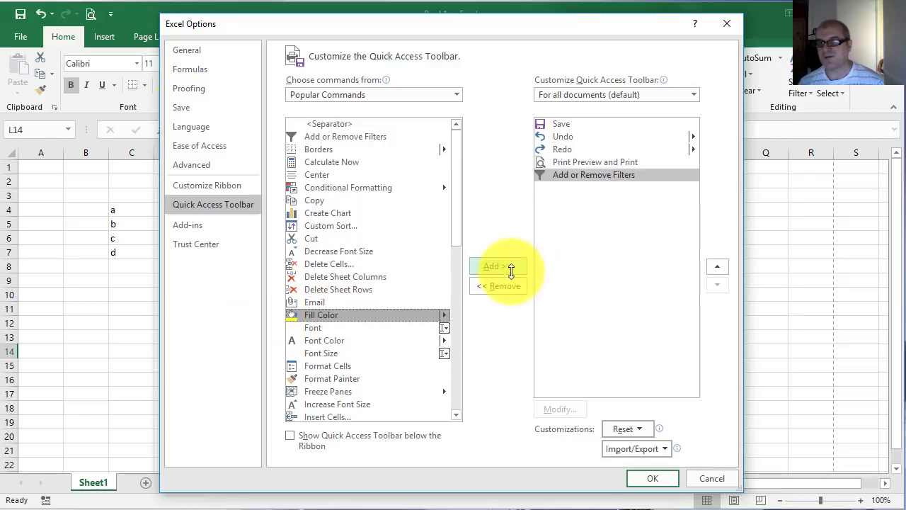
click(485, 266)
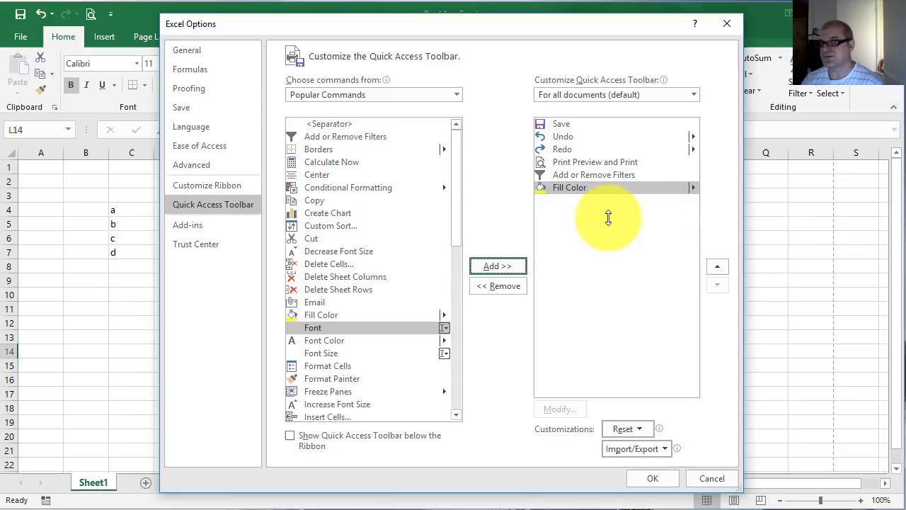
Add a separator to the Quick Access Toolbar and place it between Save and Undo
click(338, 124)
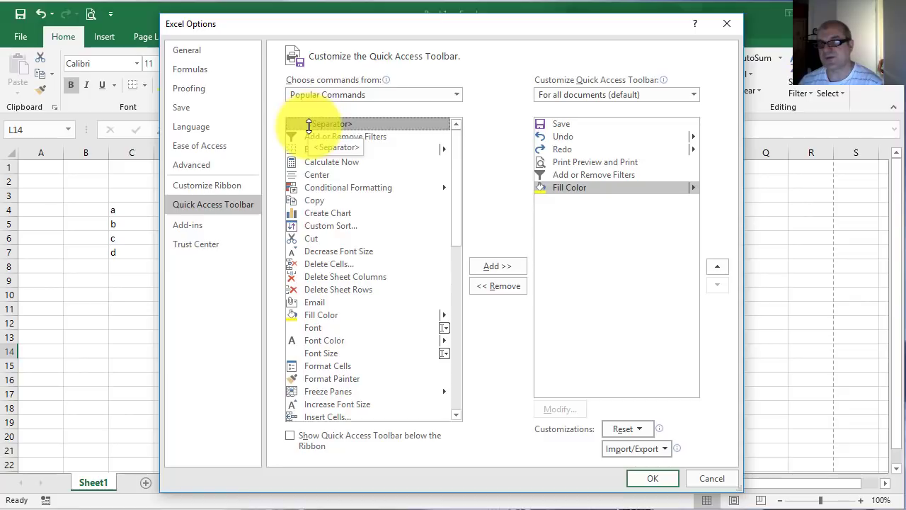
click(496, 265)
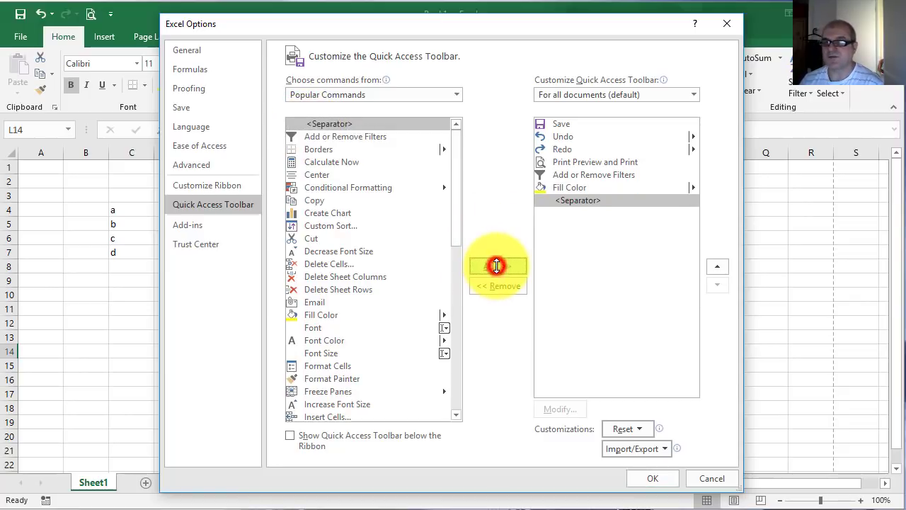
click(720, 268)
click(720, 267)
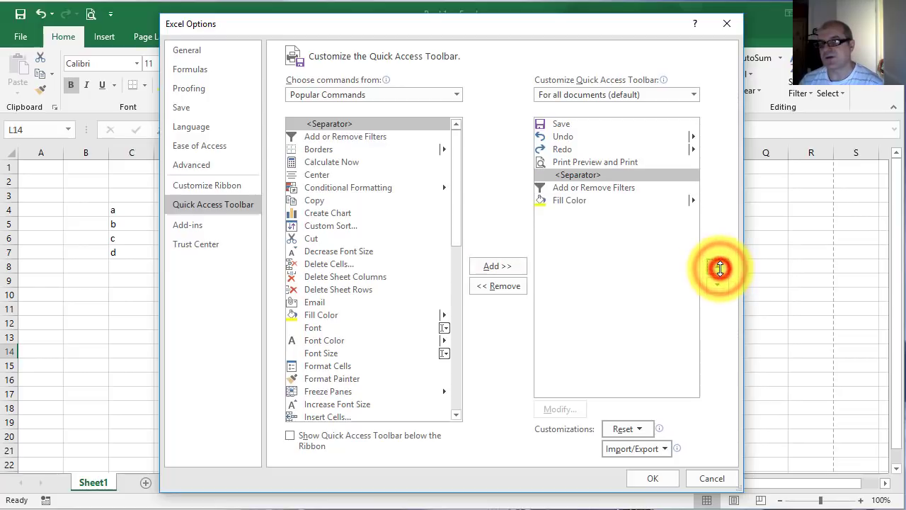
click(720, 268)
click(720, 268)
click(720, 267)
mouse_move(560, 136)
mouse_down()
mouse_move(542, 126)
mouse_move(600, 136)
mouse_move(548, 129)
mouse_up()
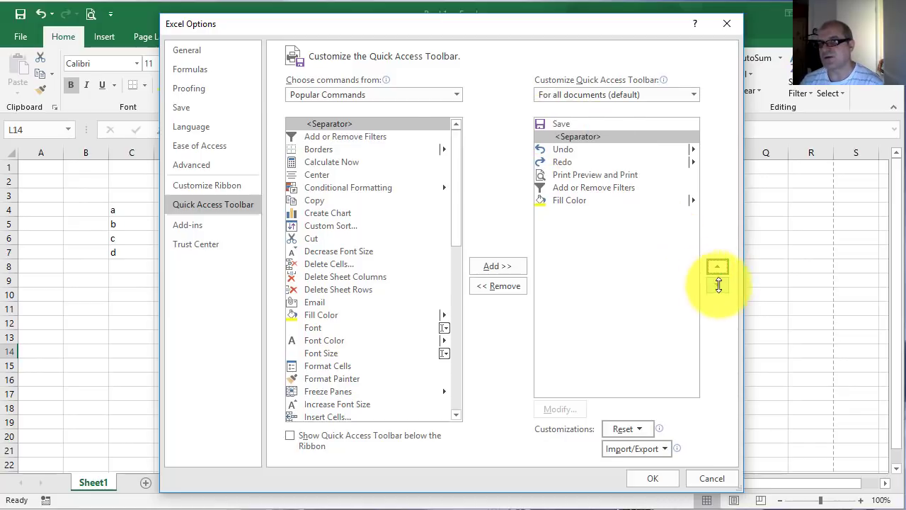
Add a second separator to the Quick Access Toolbar and place it between Redo and Print Preview and Print
click(327, 124)
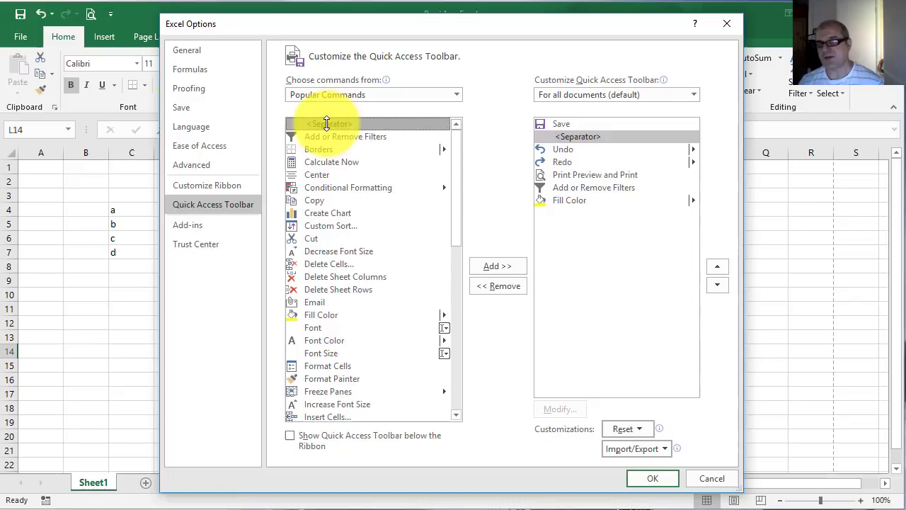
click(497, 266)
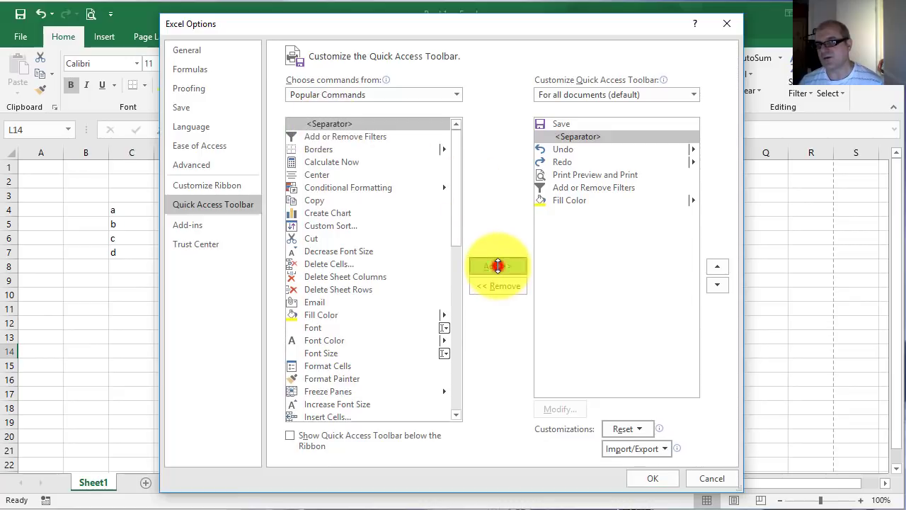
click(720, 286)
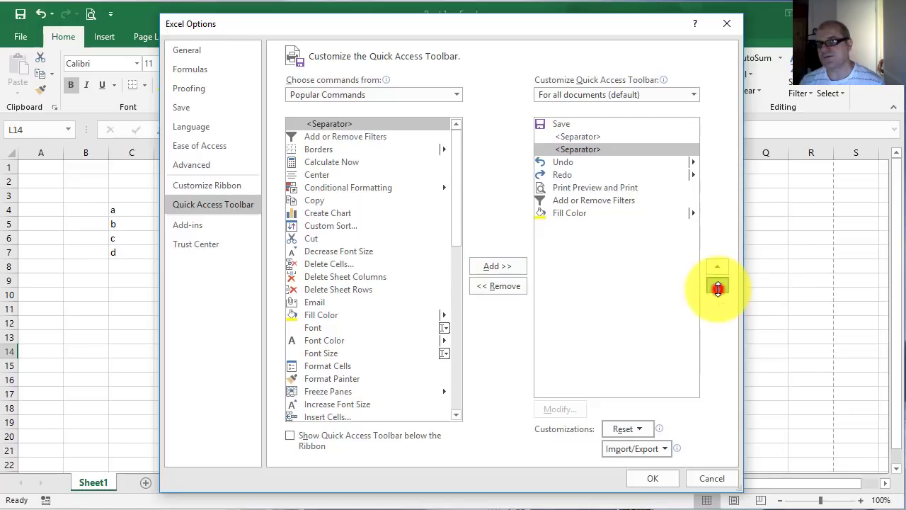
click(717, 287)
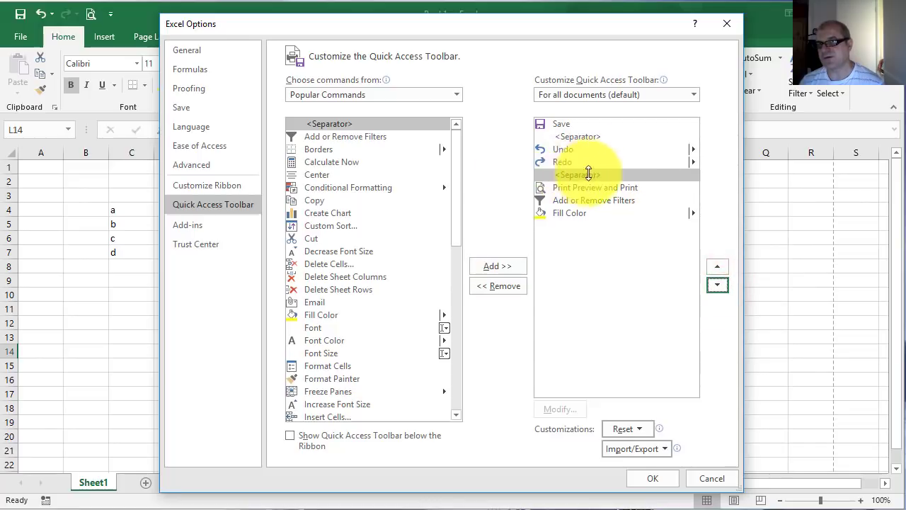
drag(556, 172, 647, 177)
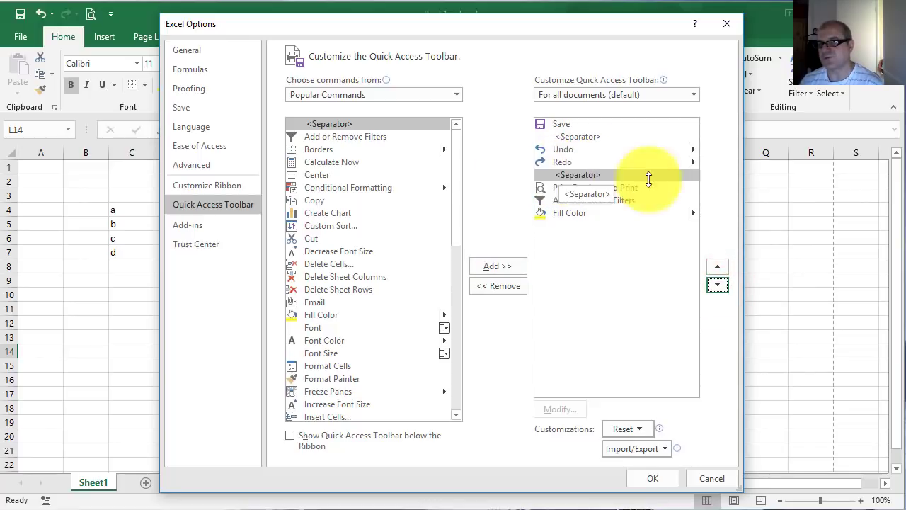
Add a third separator between Add or Remove Filters and Fill Color, and apply the toolbar customization
click(322, 123)
click(497, 266)
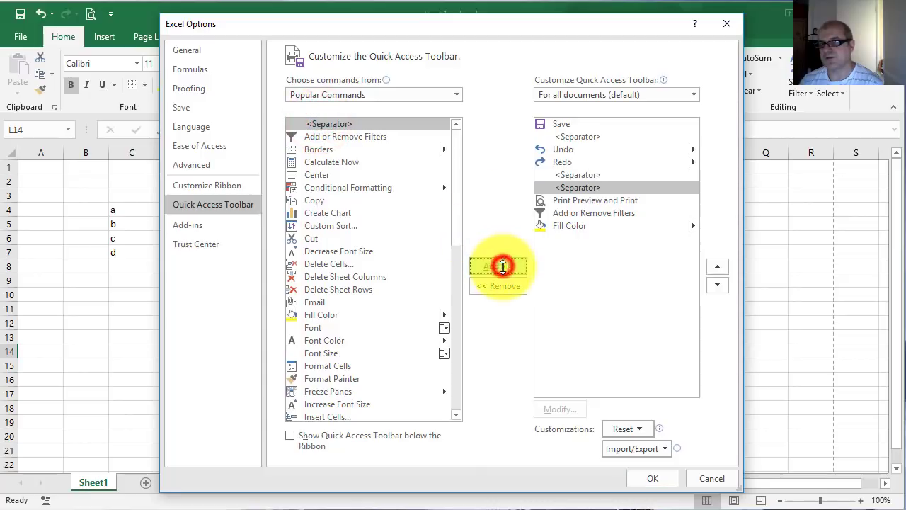
click(718, 284)
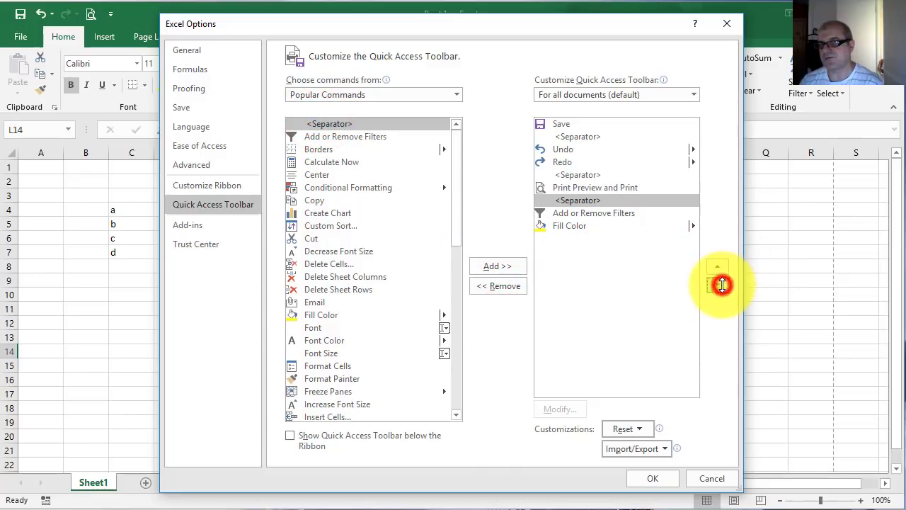
click(718, 284)
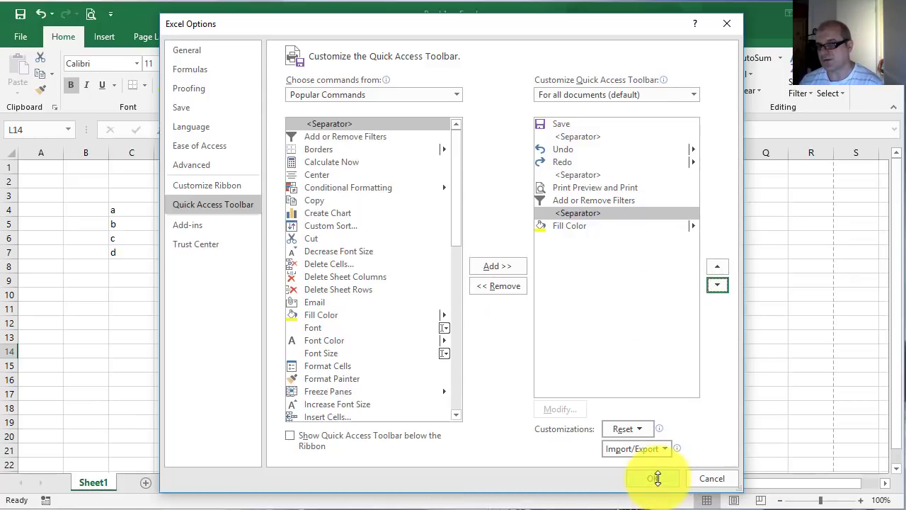
click(658, 477)
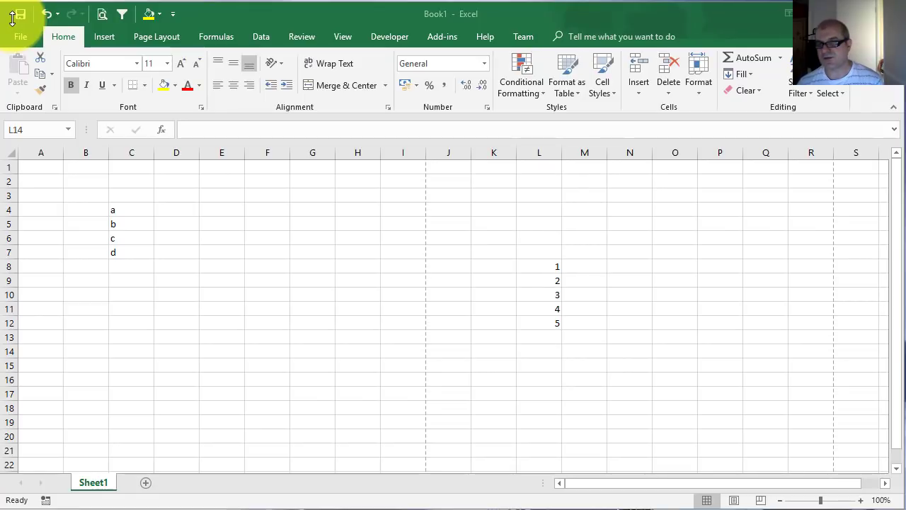
Show the Quick Access Toolbar below the ribbon
click(173, 13)
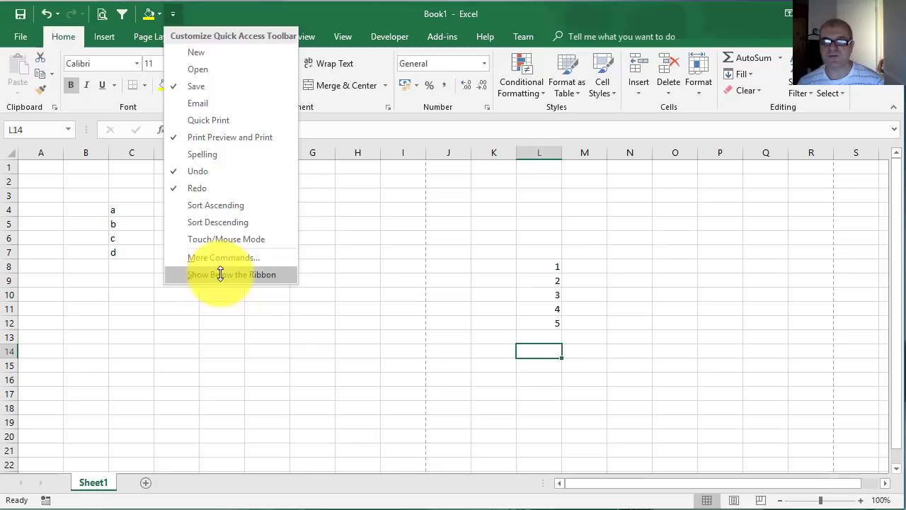
click(243, 274)
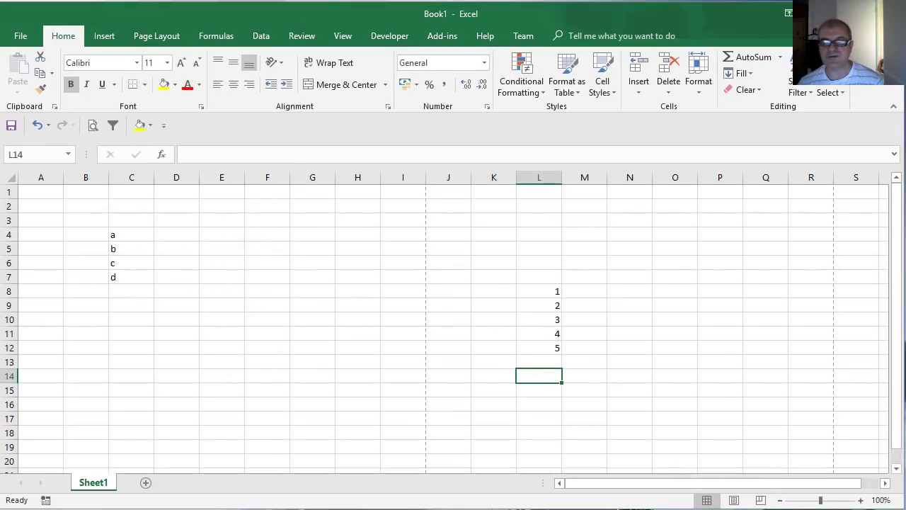
mouse_move(5, 117)
mouse_down()
mouse_move(93, 134)
mouse_move(172, 134)
mouse_up()
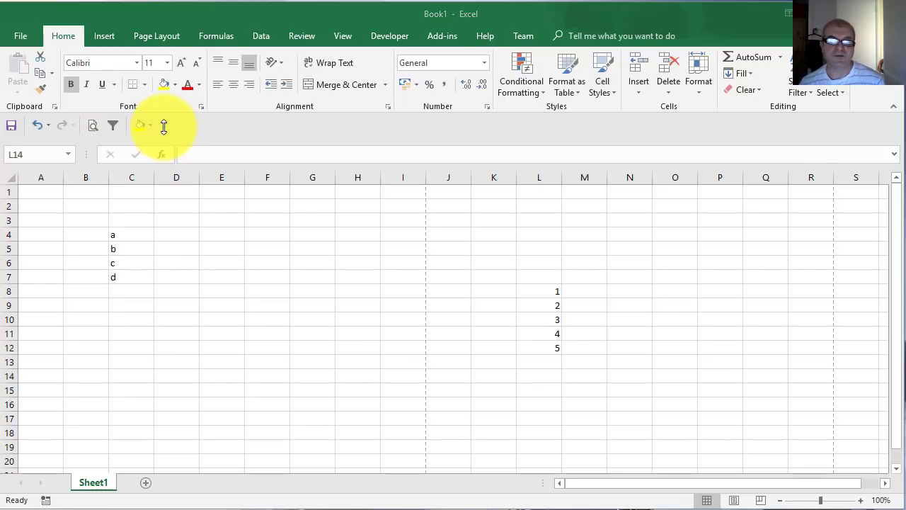
Move the Quick Access Toolbar back above the ribbon
click(163, 125)
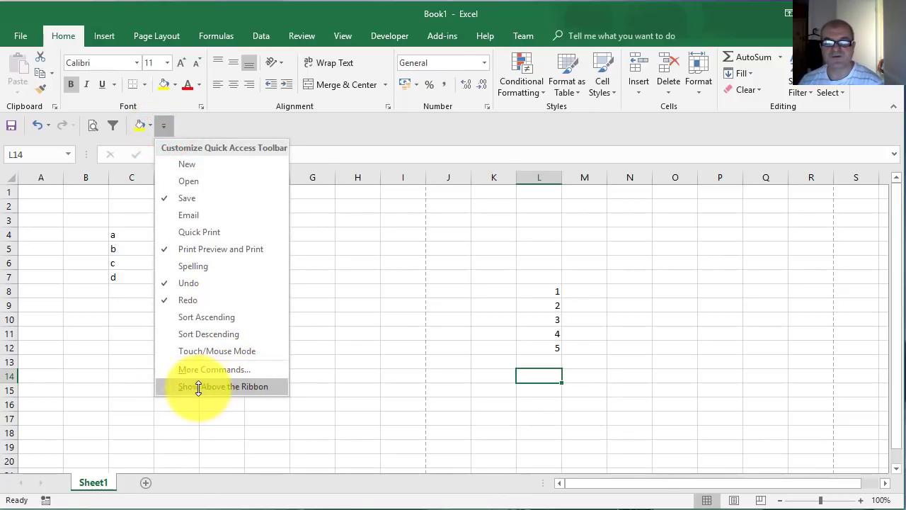
click(243, 386)
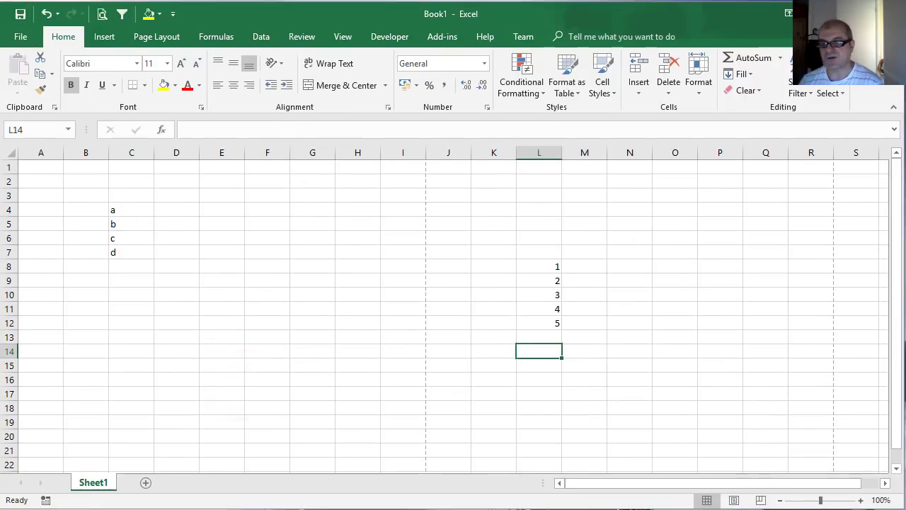
drag(10, 7, 194, 27)
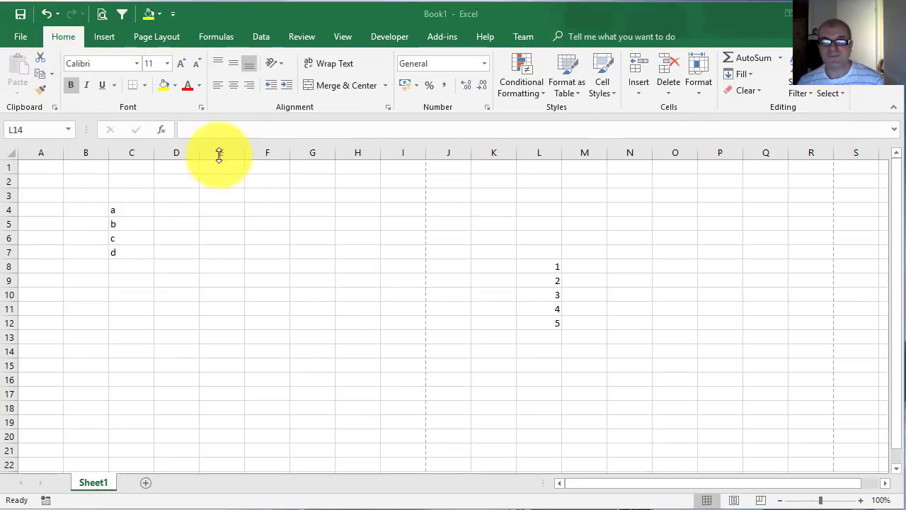
Add the Font Color command from the ribbon to the Quick Access Toolbar
click(202, 85)
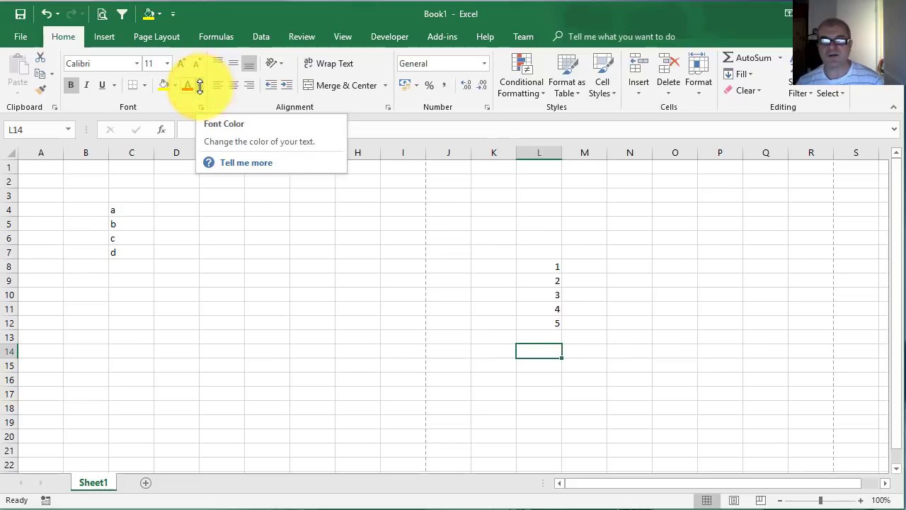
right_click(200, 85)
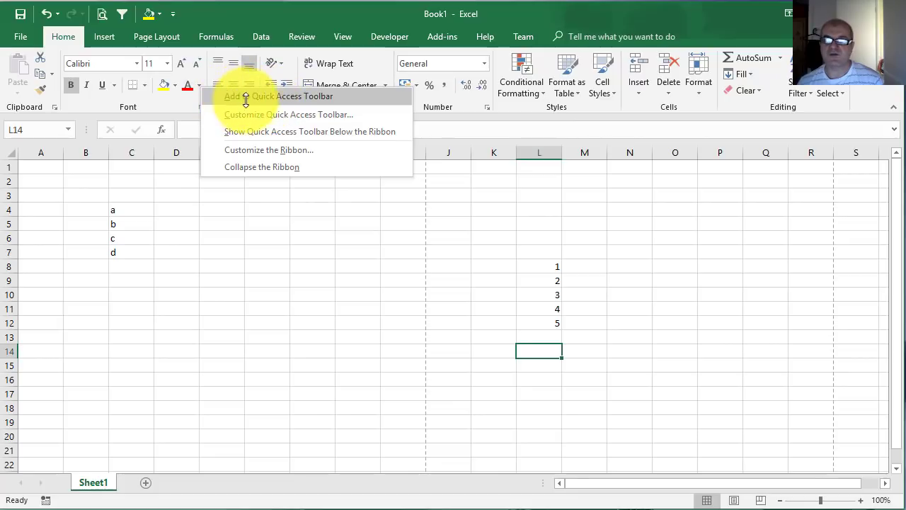
click(290, 96)
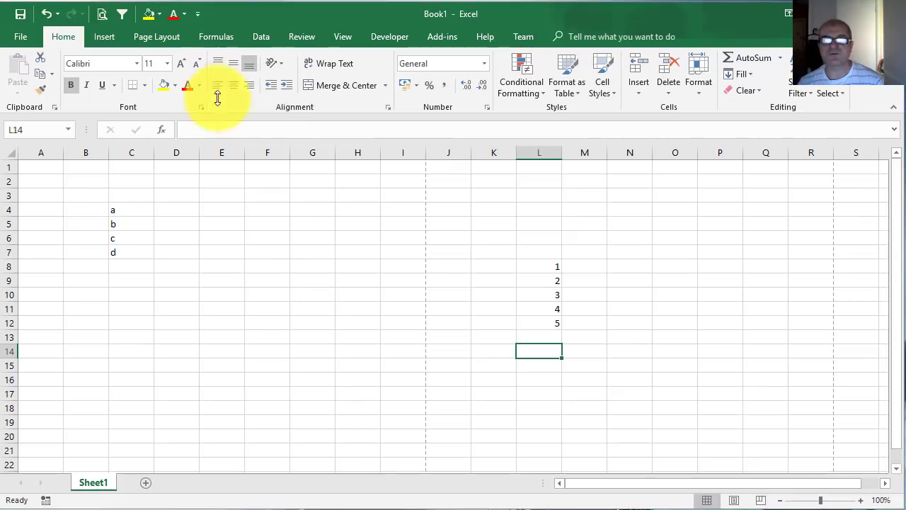
click(174, 14)
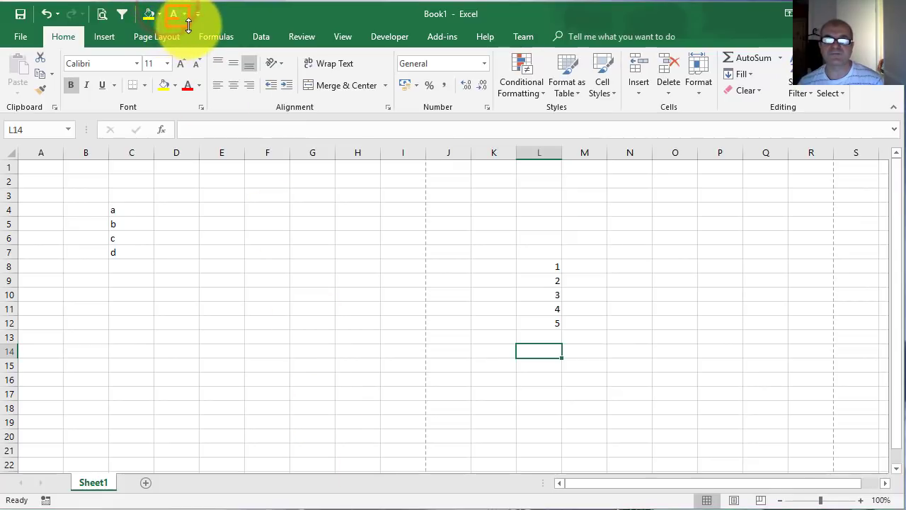
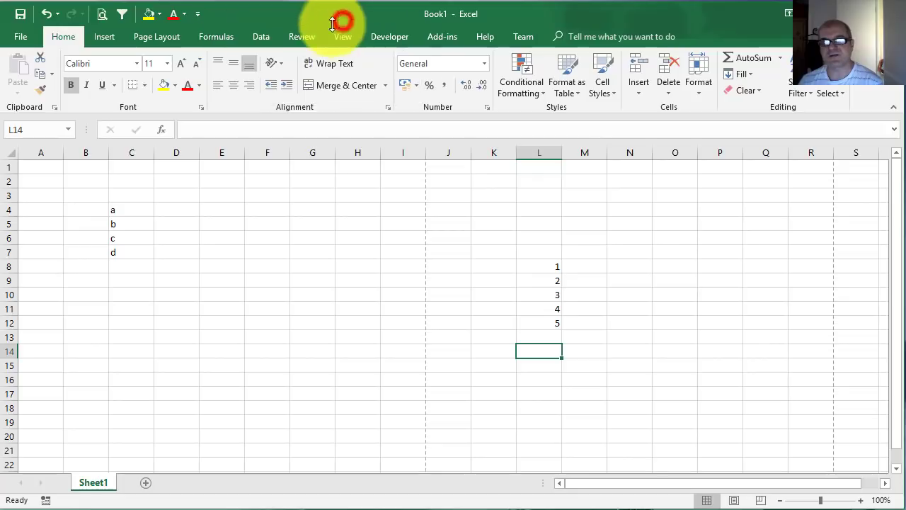
Remove Font Color and the separator between Add or Remove Filters and Fill Color from the Quick Access Toolbar
right_click(185, 14)
click(229, 24)
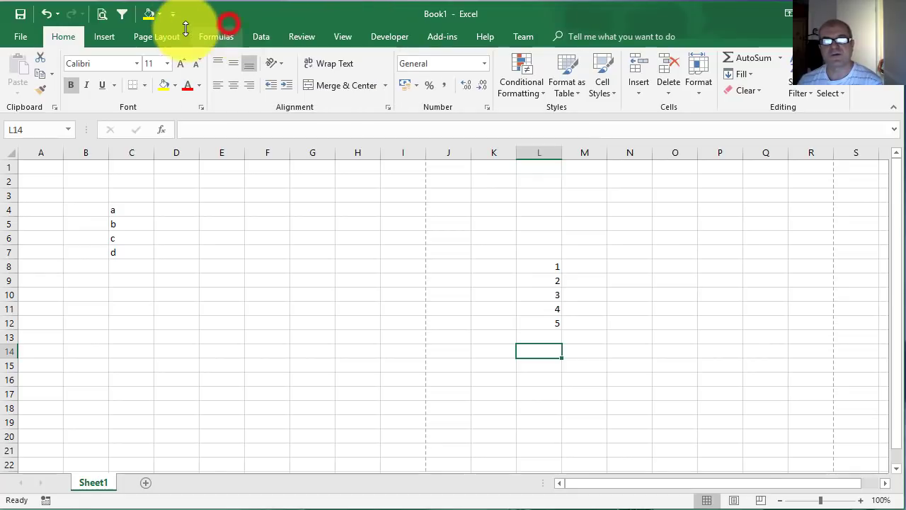
right_click(136, 15)
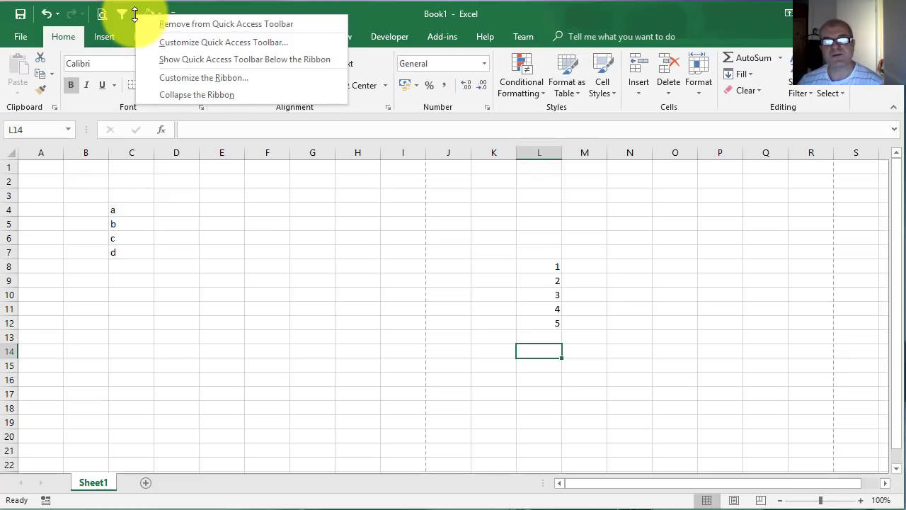
click(178, 24)
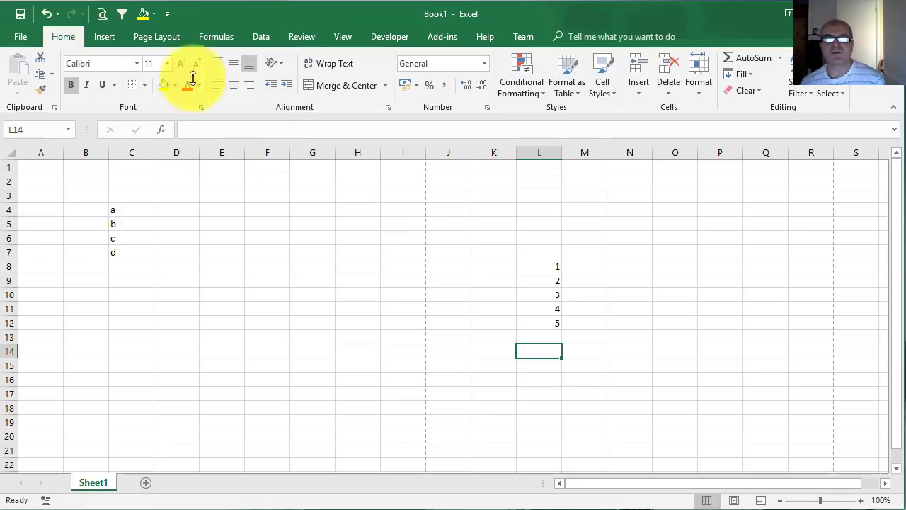
click(167, 14)
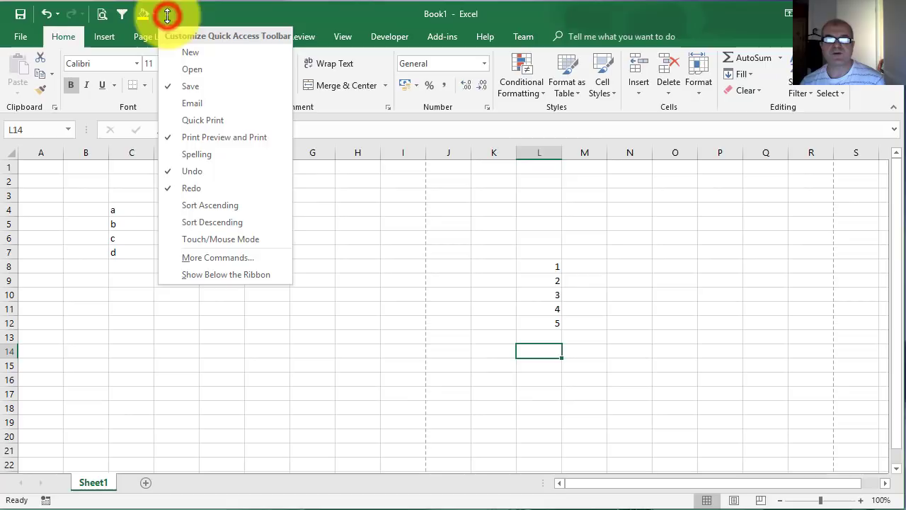
click(243, 260)
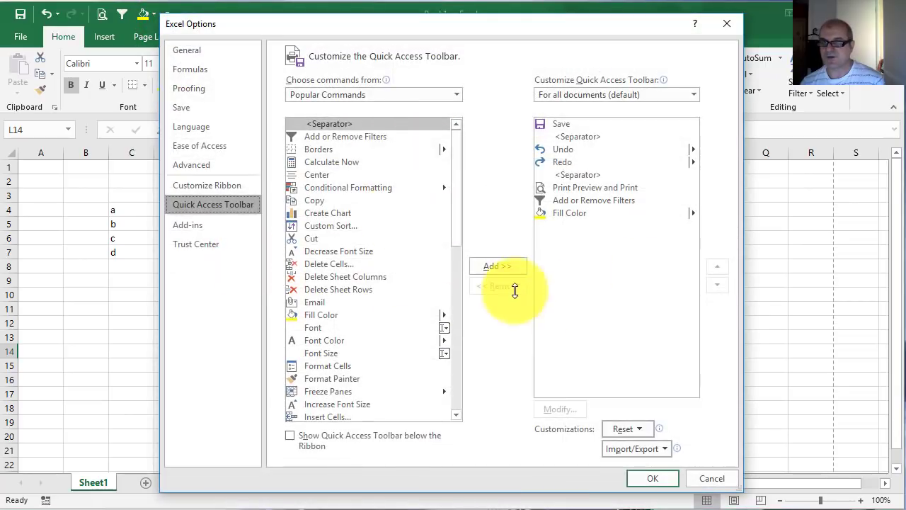
drag(458, 215, 333, 158)
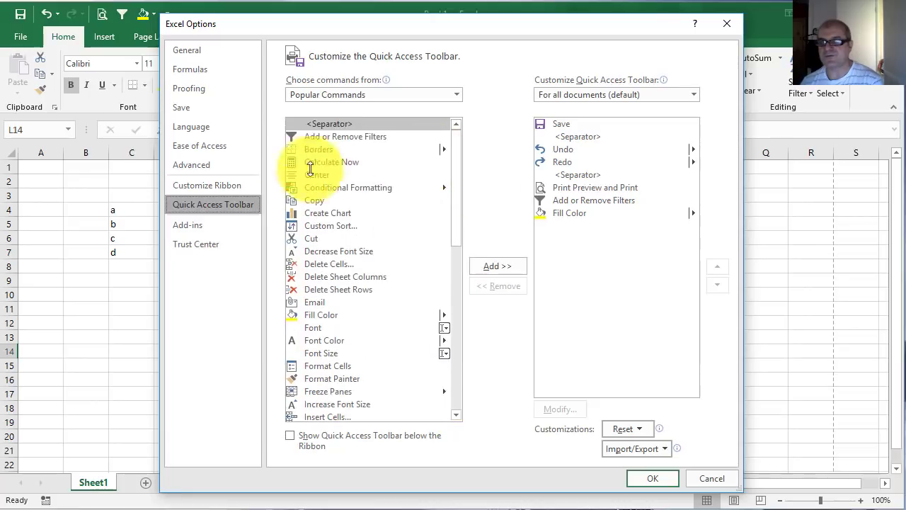
click(328, 148)
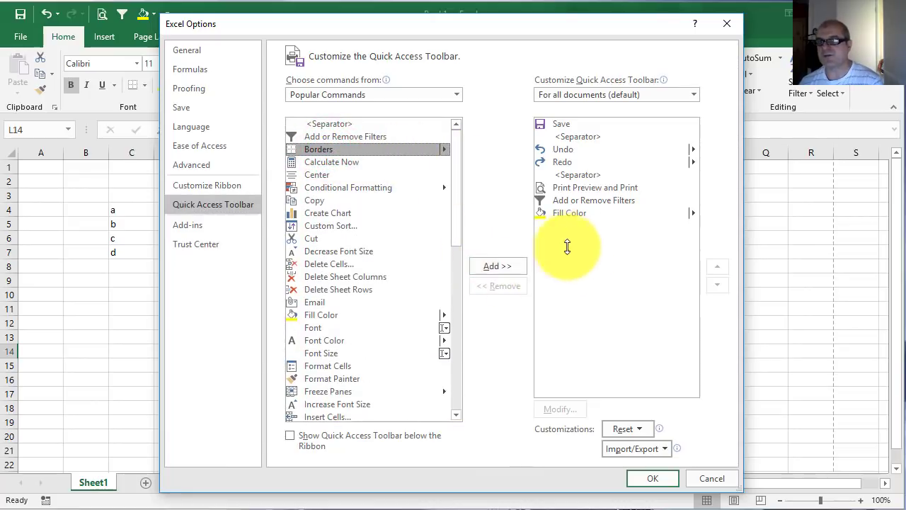
click(724, 26)
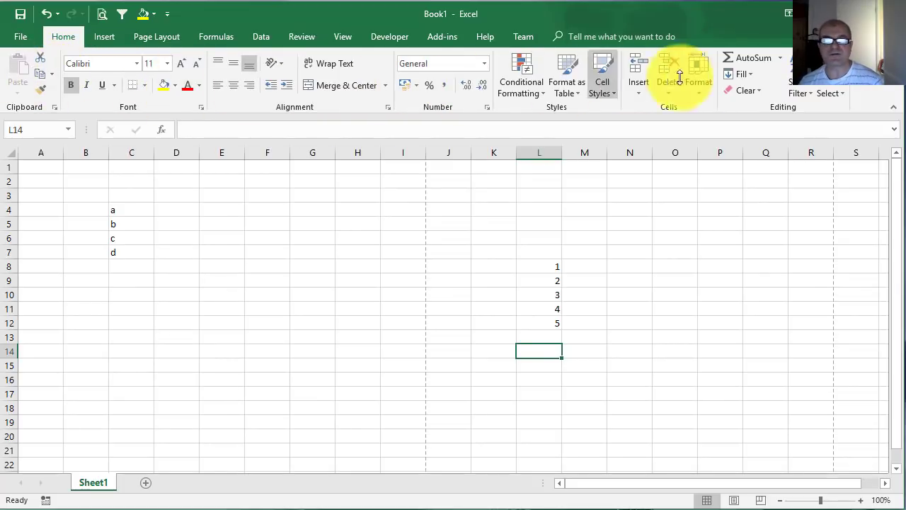
Remove Fill Color, Add or Remove Filters, and Print Preview and Print from the Quick Access Toolbar
right_click(153, 17)
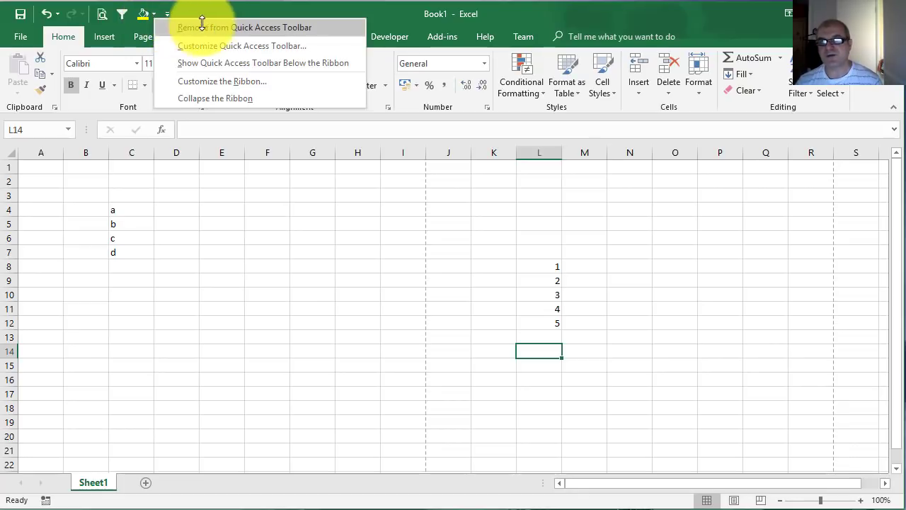
click(228, 28)
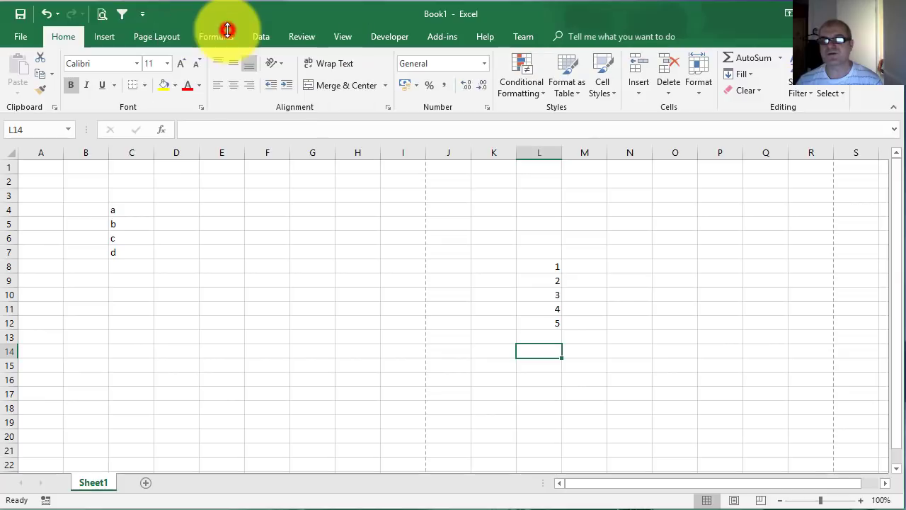
right_click(118, 14)
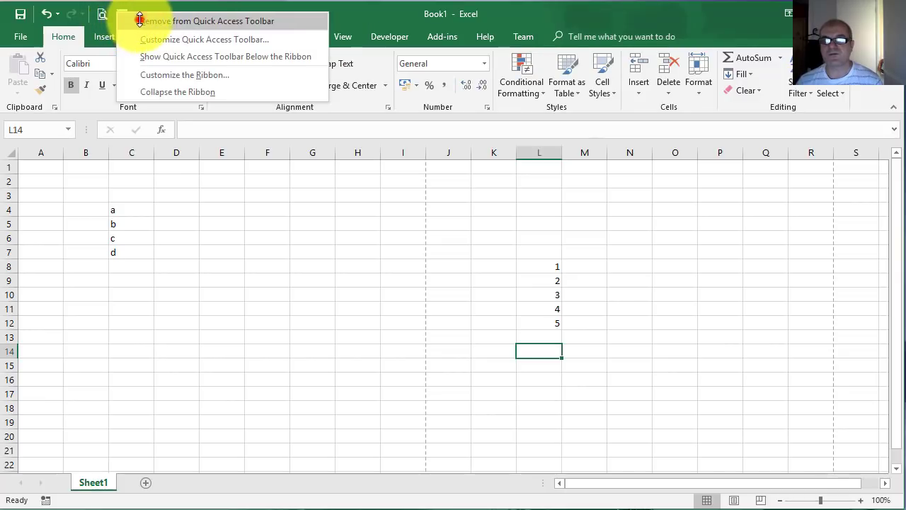
click(140, 19)
right_click(97, 16)
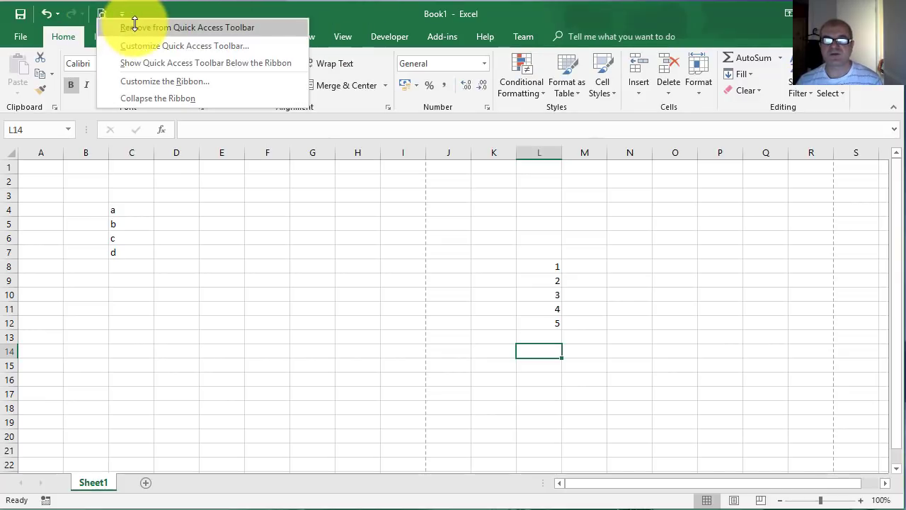
click(134, 27)
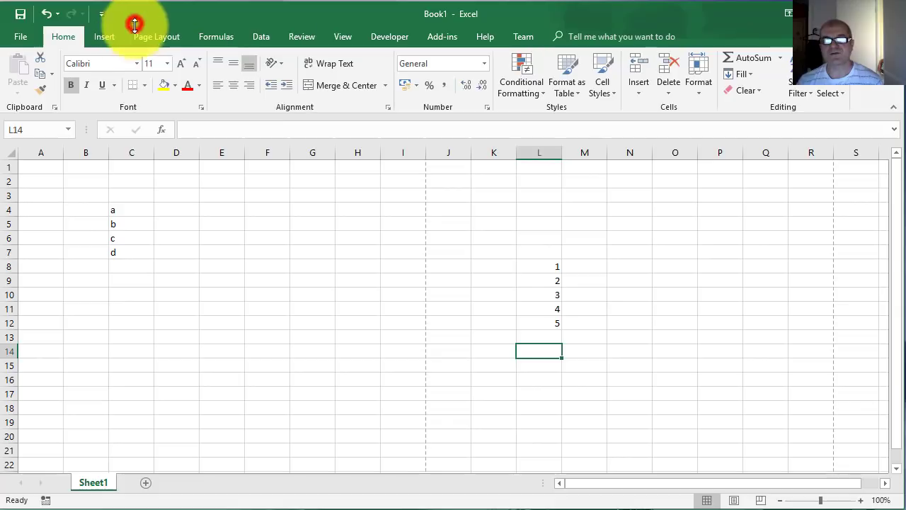
Remove the separator after Redo and the separator between Save and Undo from the Quick Access Toolbar
right_click(89, 14)
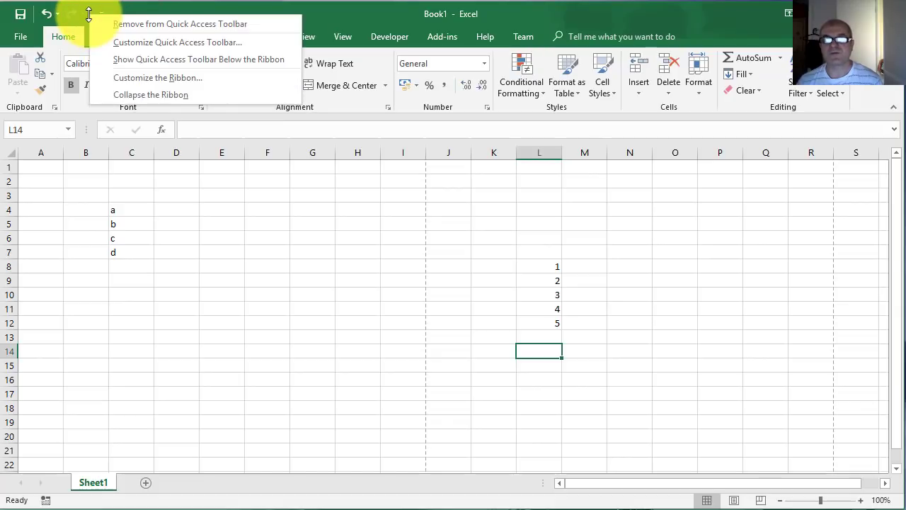
click(142, 22)
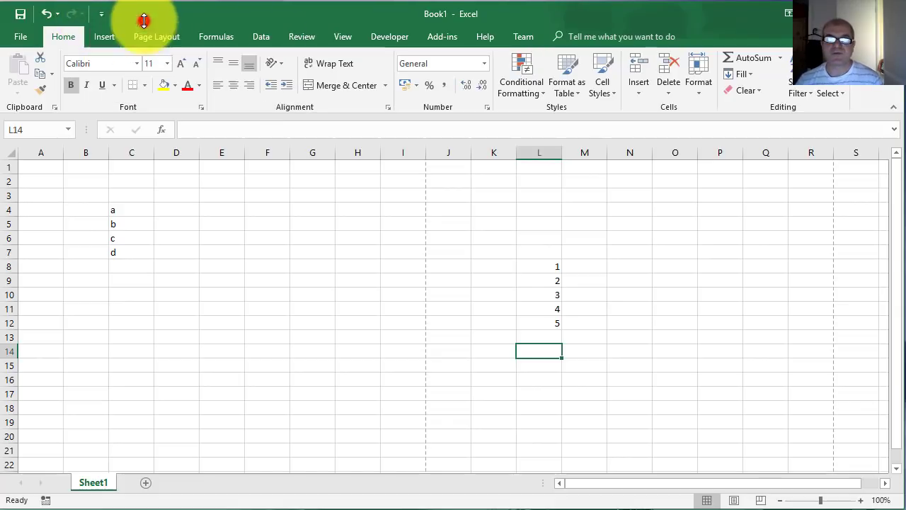
right_click(41, 18)
key(Escape)
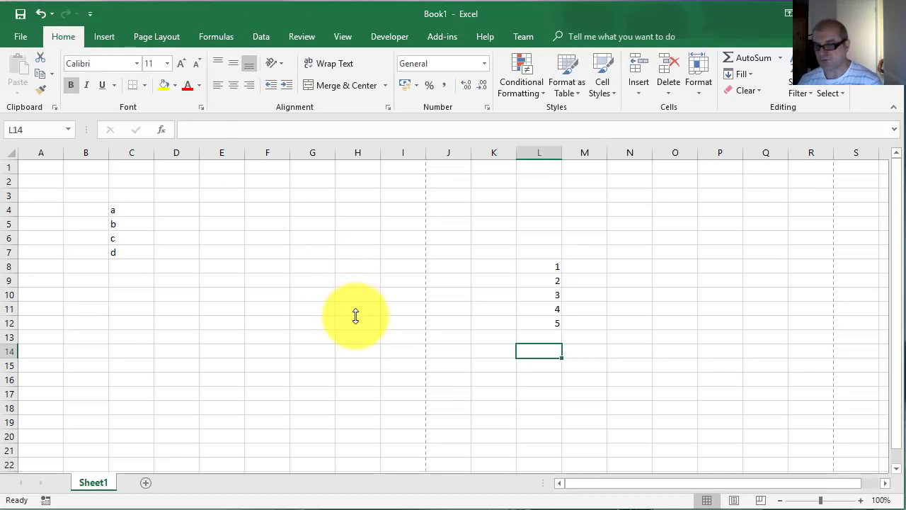